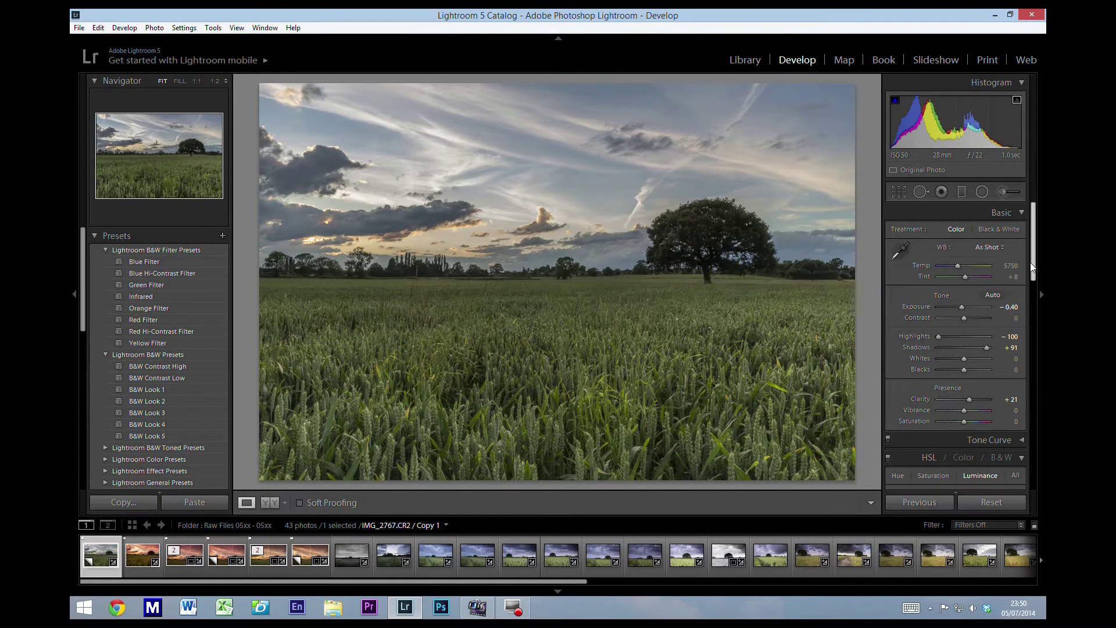
# Step: Set the Basic panel white balance to Temp 8700 and Tint +52 for a warmer, pinker photo
pyautogui.moveTo(1033, 256); pyautogui.dragTo(1035, 277)
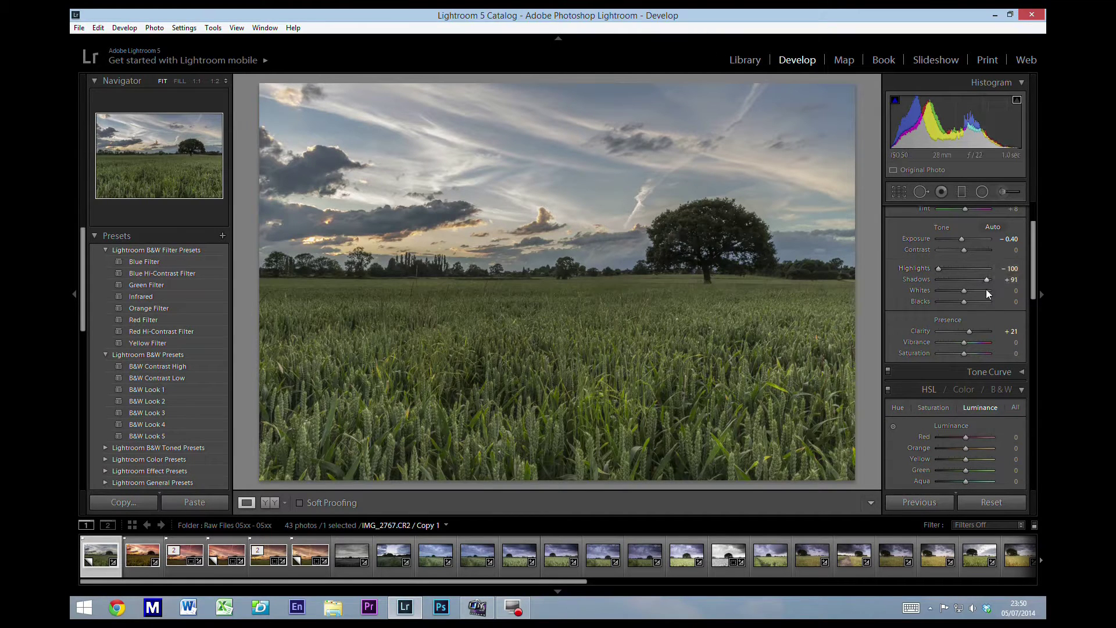
pyautogui.scroll(3, 1034, 284)
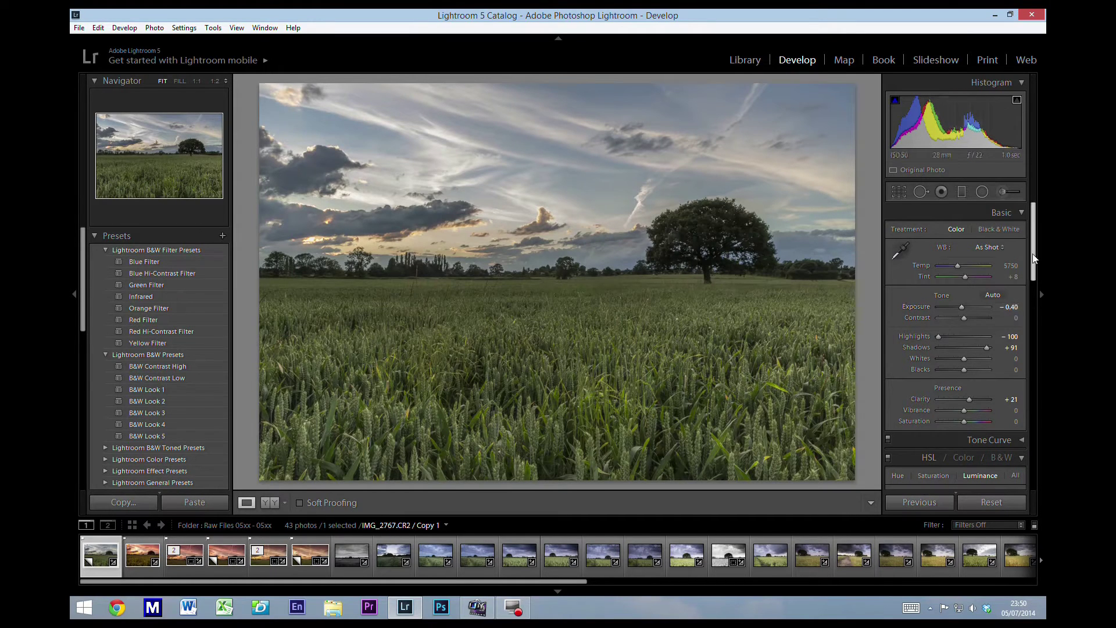
pyautogui.moveTo(1034, 255)
pyautogui.mouseDown()
pyautogui.moveTo(1036, 285)
pyautogui.moveTo(1031, 239)
pyautogui.mouseUp()
pyautogui.moveTo(1004, 272); pyautogui.dragTo(1040, 272)
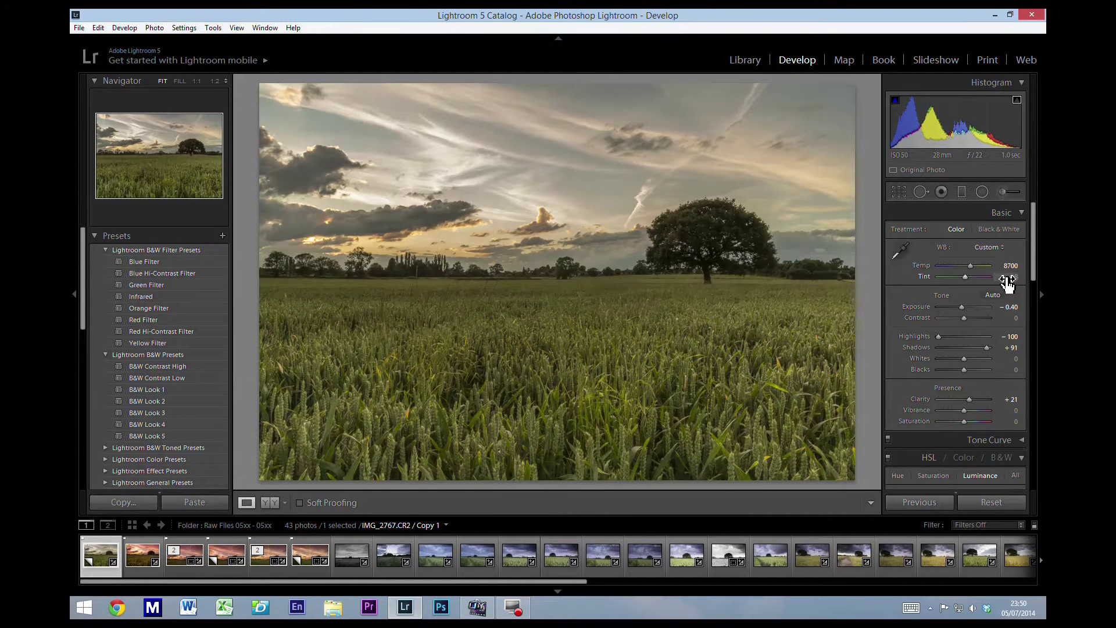
pyautogui.moveTo(1006, 282); pyautogui.dragTo(1023, 282)
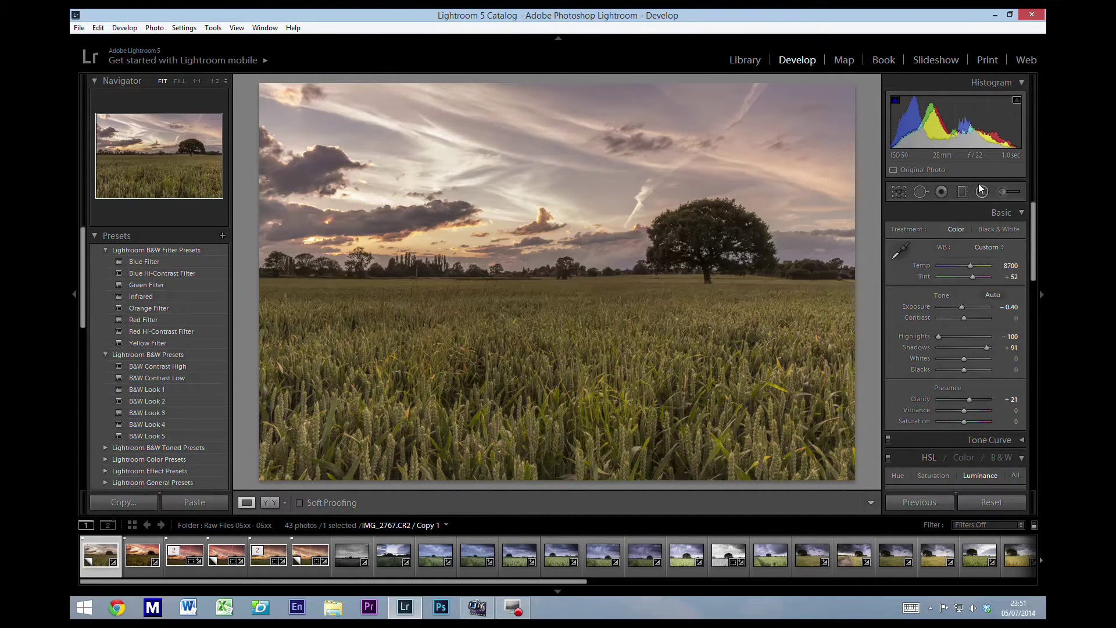
# Step: Drag a reset graduated filter from the top of the sky to the horizon, with Temp +54 and Tint +62
pyautogui.click(960, 191)
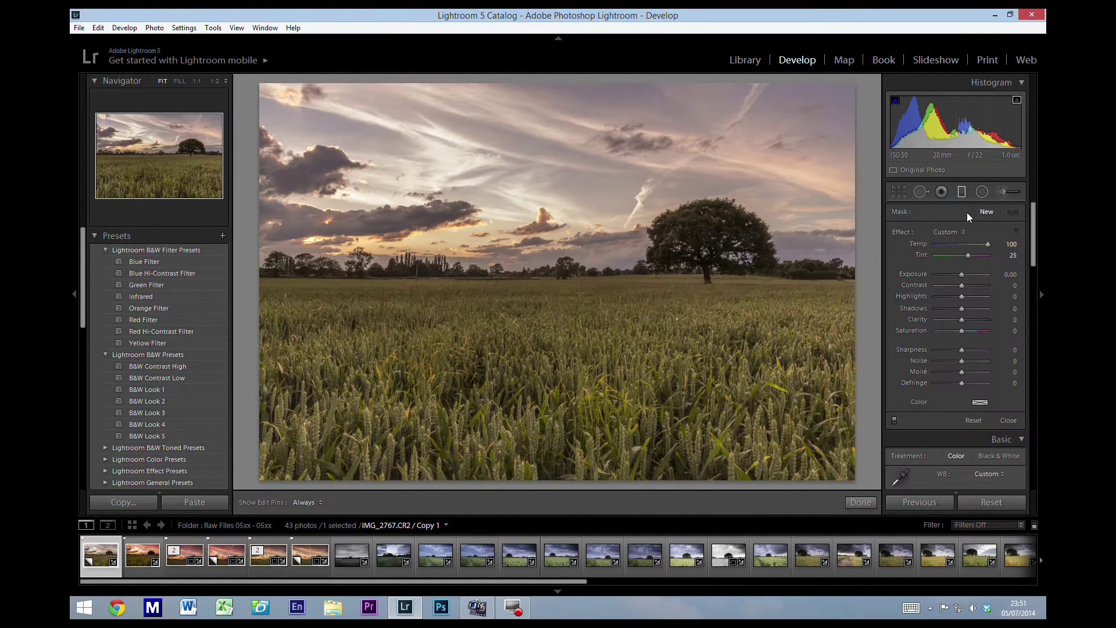
pyautogui.doubleClick(898, 232)
pyautogui.moveTo(559, 80); pyautogui.dragTo(558, 123)
pyautogui.moveTo(564, 168); pyautogui.dragTo(558, 294)
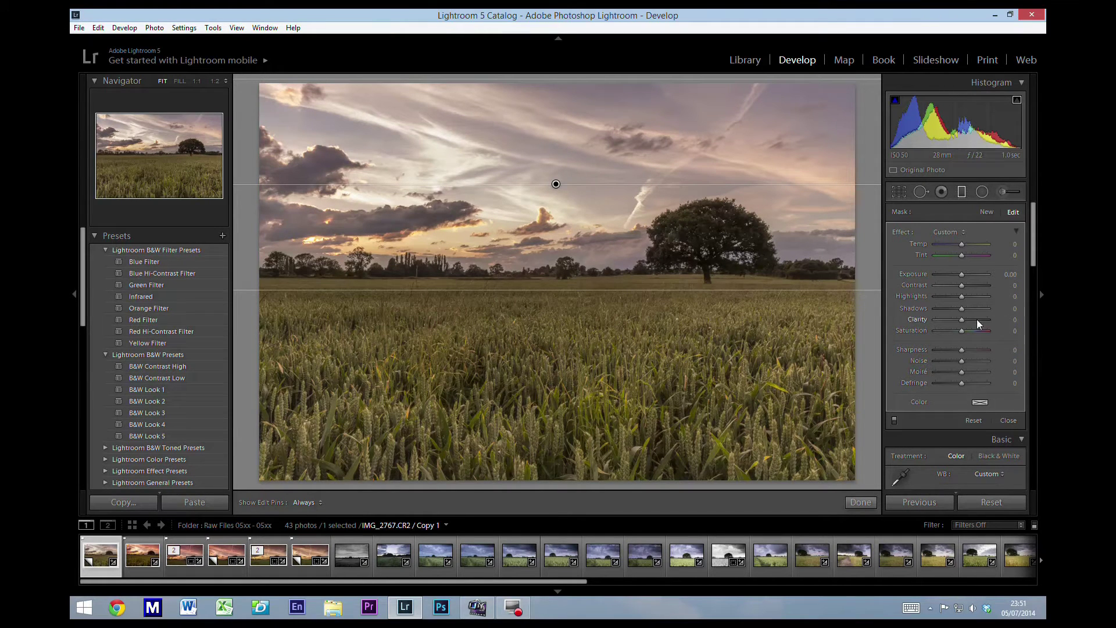
pyautogui.moveTo(1012, 244)
pyautogui.mouseDown()
pyautogui.moveTo(1041, 245)
pyautogui.moveTo(1009, 261)
pyautogui.moveTo(1020, 254)
pyautogui.mouseUp()
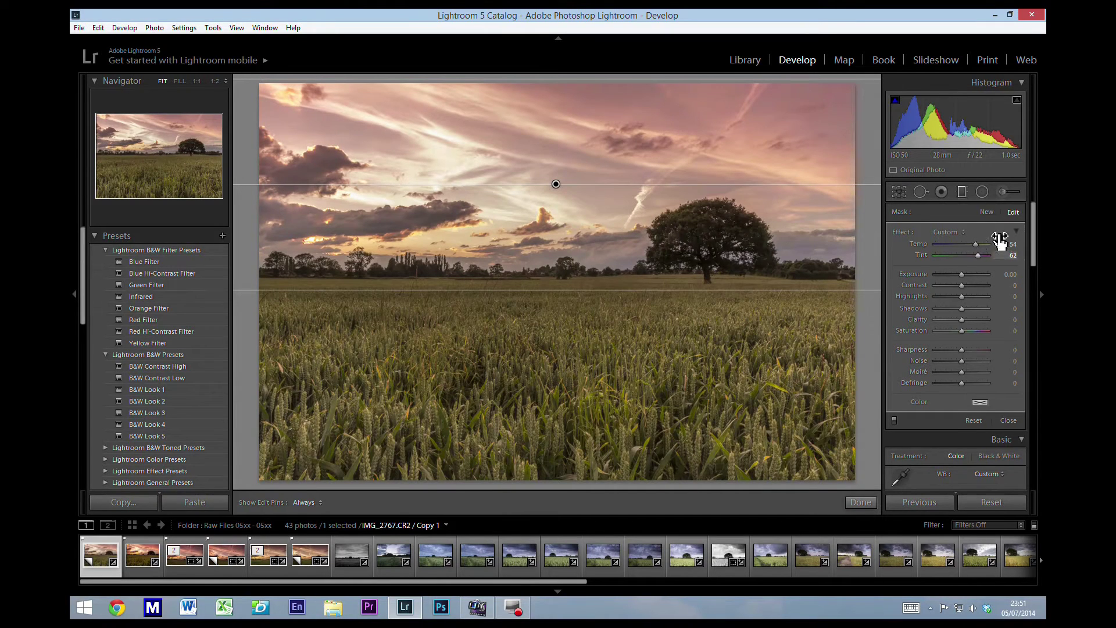
# Step: Switch from the graduated filter to the Adjustment Brush and set up a strong magenta brush tint
pyautogui.click(961, 191)
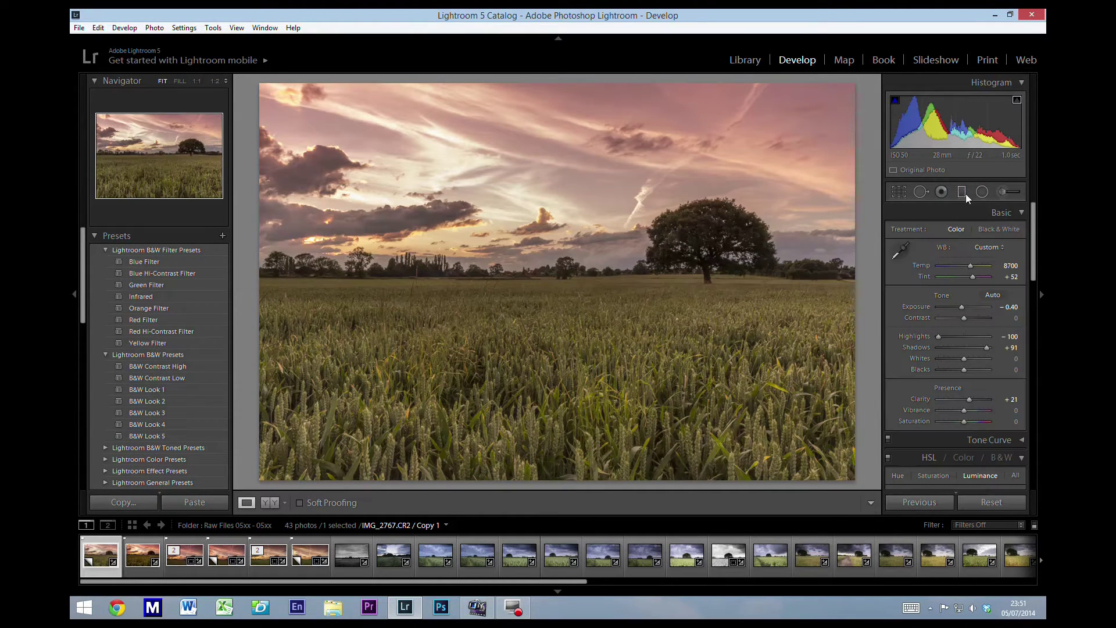
pyautogui.click(1003, 193)
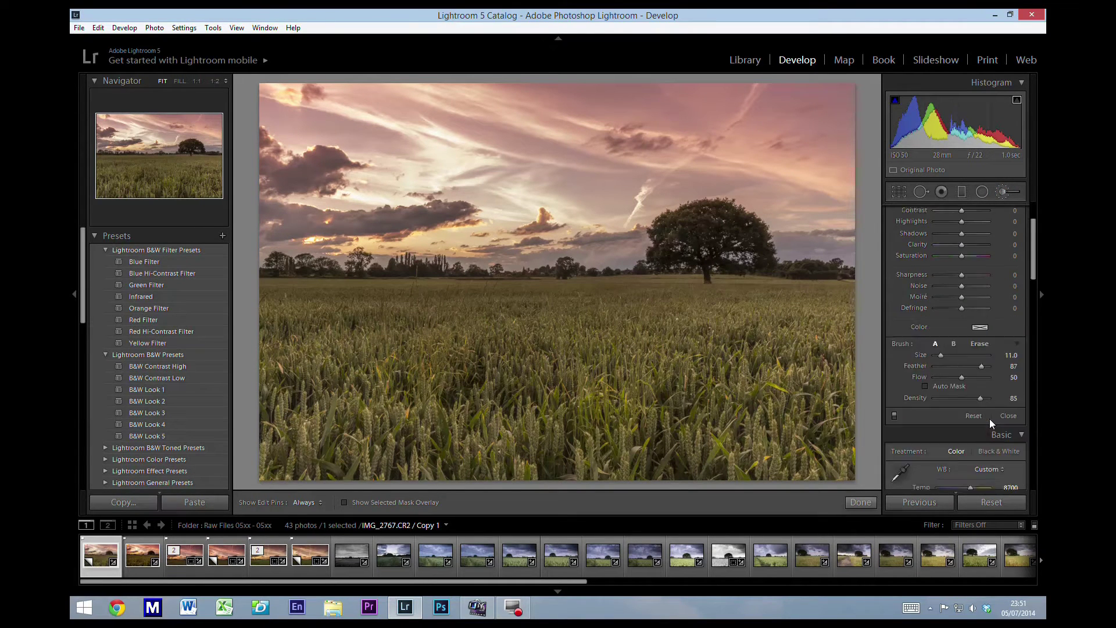
pyautogui.scroll(-3, 989, 418)
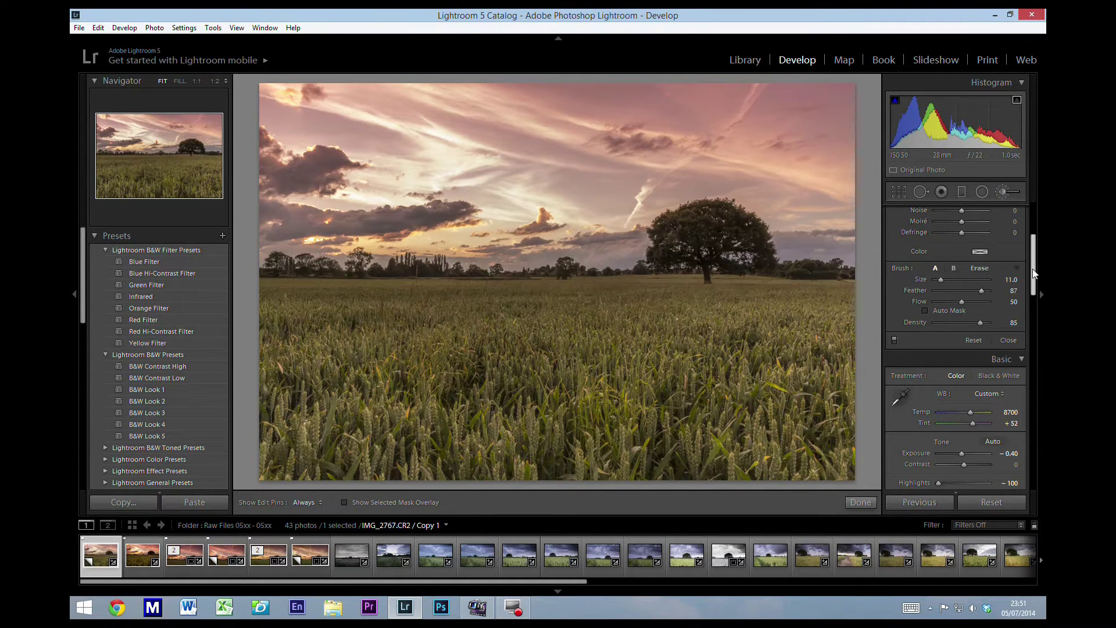
pyautogui.scroll(-2, 1033, 273)
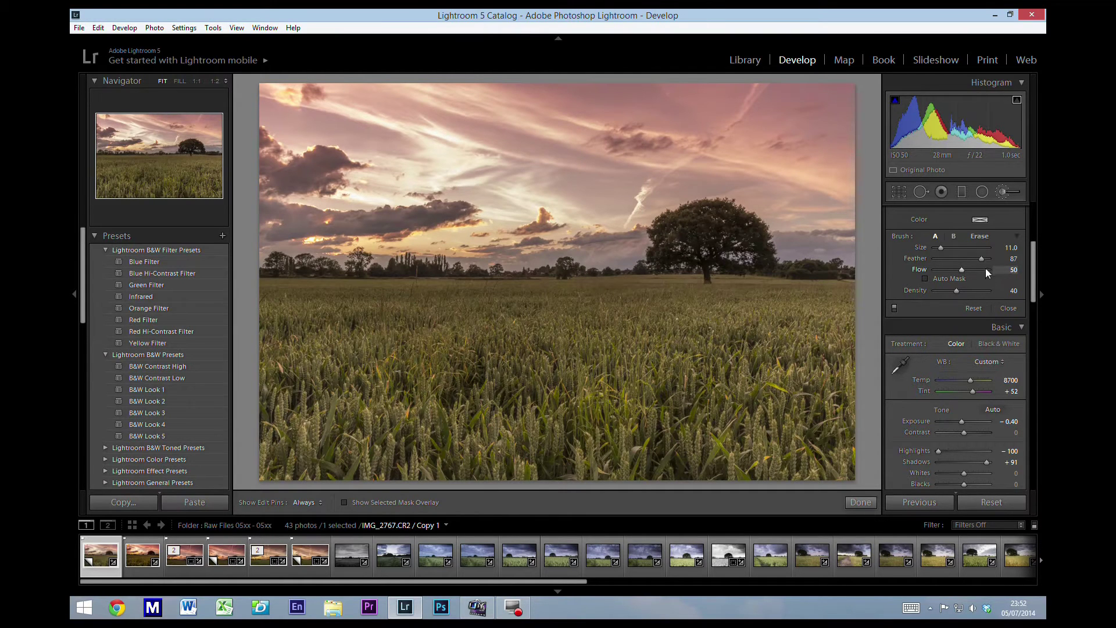
pyautogui.click(1036, 278)
pyautogui.click(1040, 294)
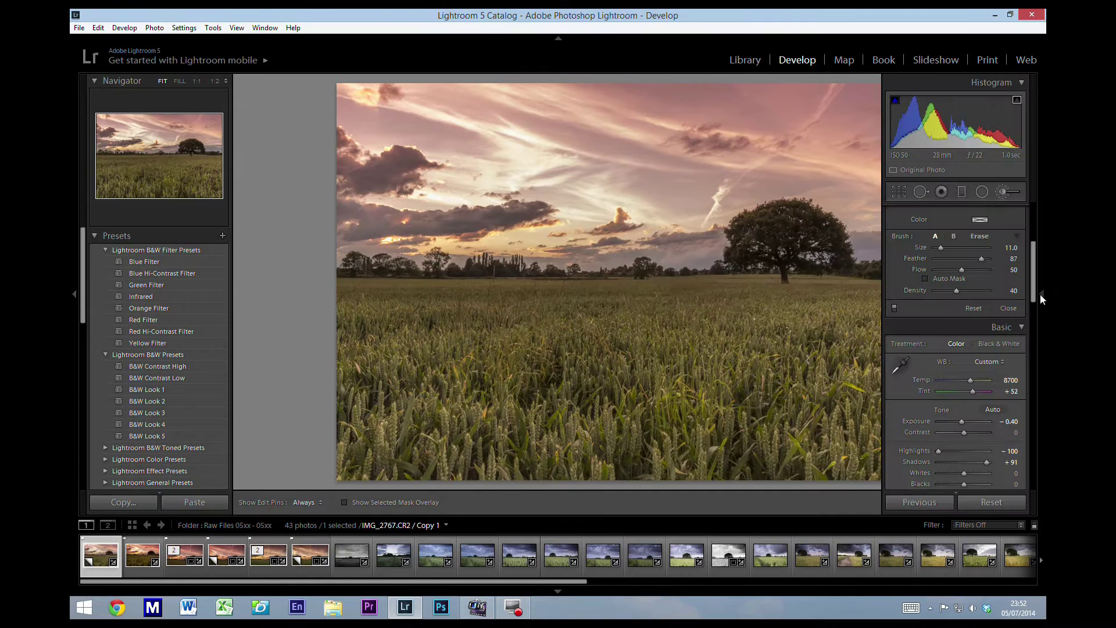
pyautogui.moveTo(1033, 295); pyautogui.dragTo(1023, 249)
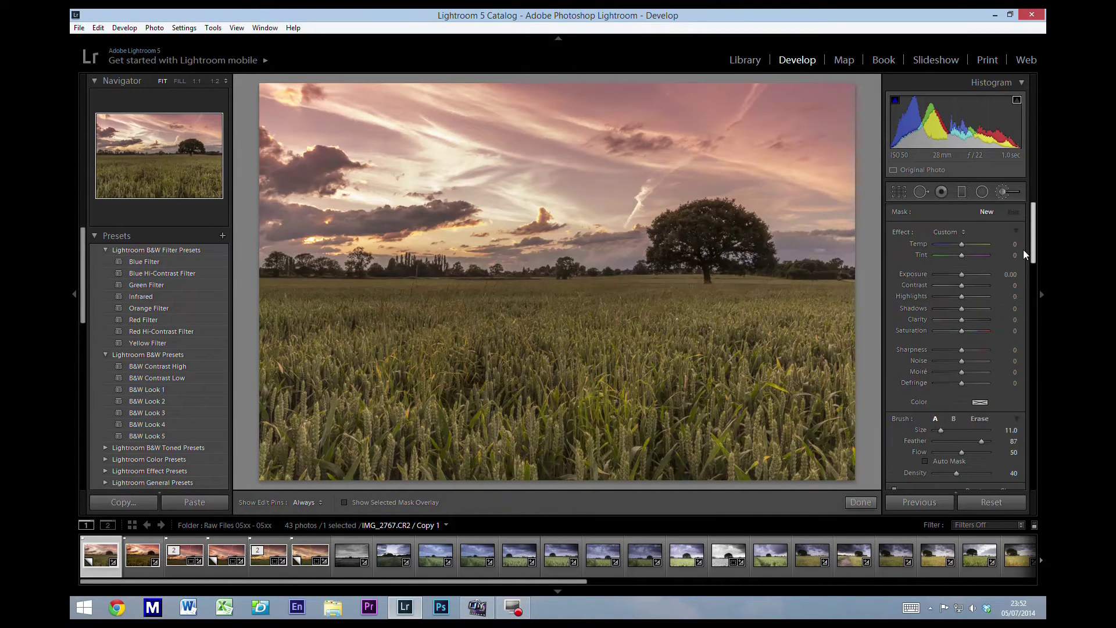
pyautogui.click(1015, 255)
pyautogui.write('25')
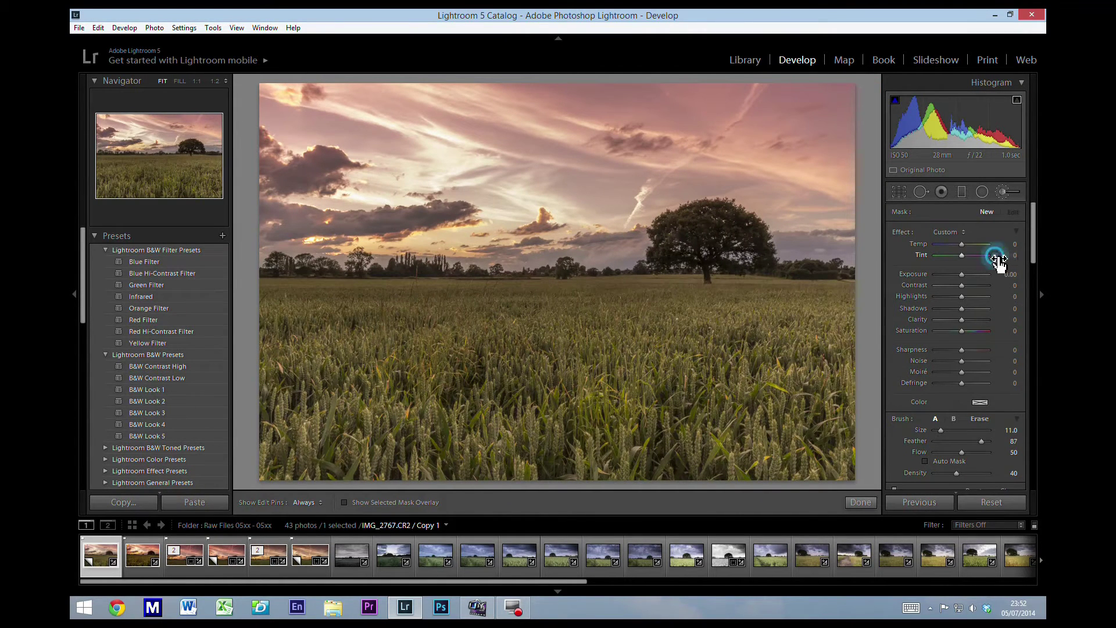
pyautogui.press('Return')
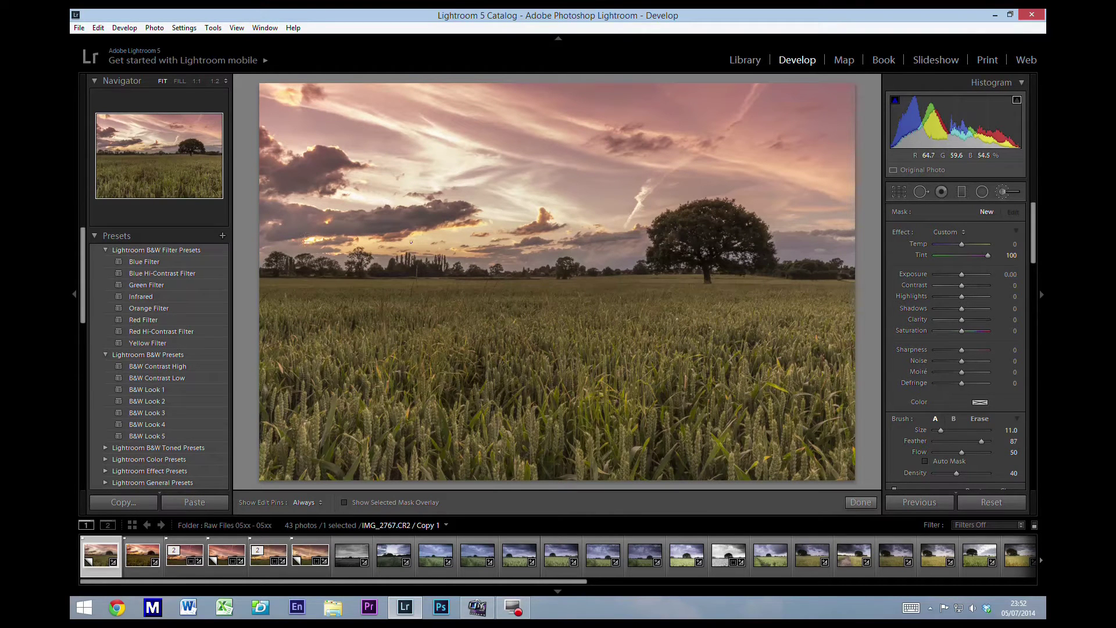
# Step: Paint the tint along the left tree line and raise the brush density to about 60
pyautogui.press('h')
pyautogui.click(458, 265)
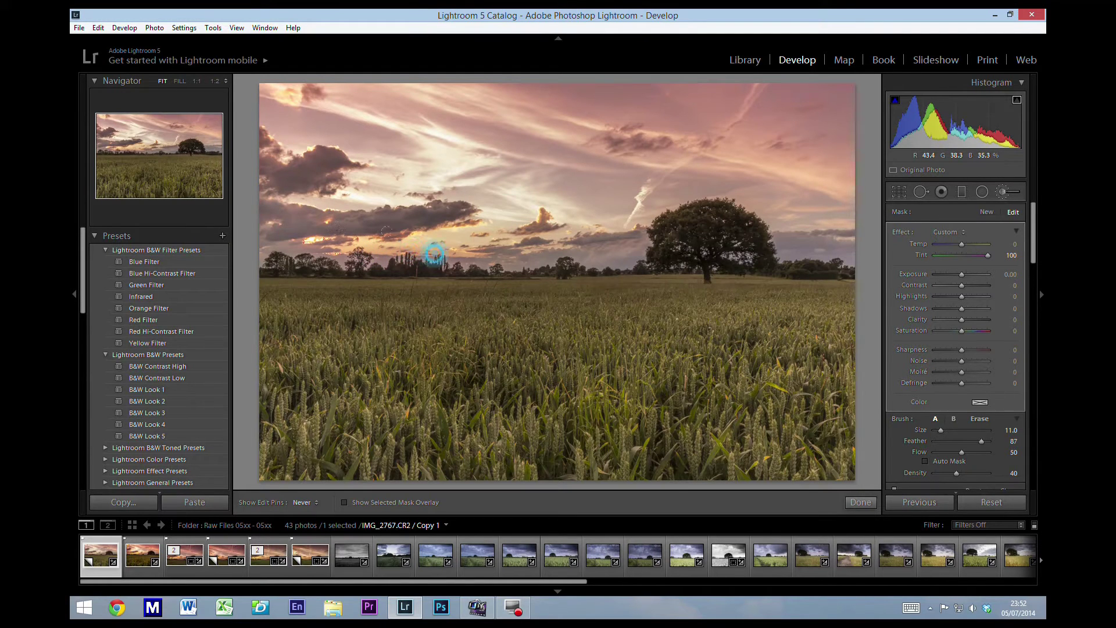
pyautogui.press('h')
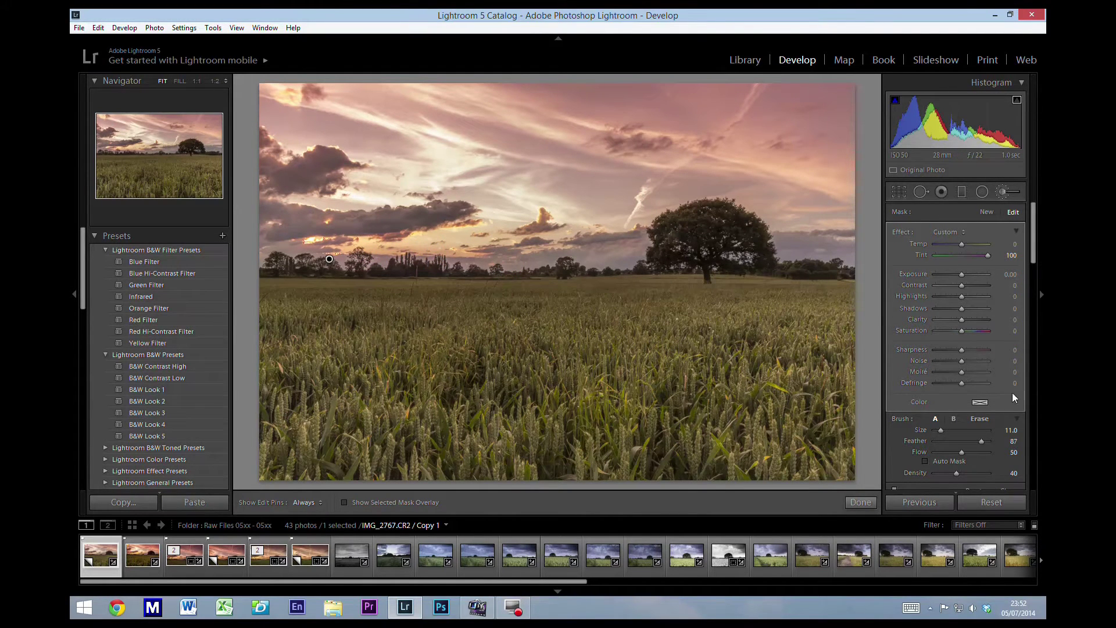
pyautogui.scroll(-3, 981, 417)
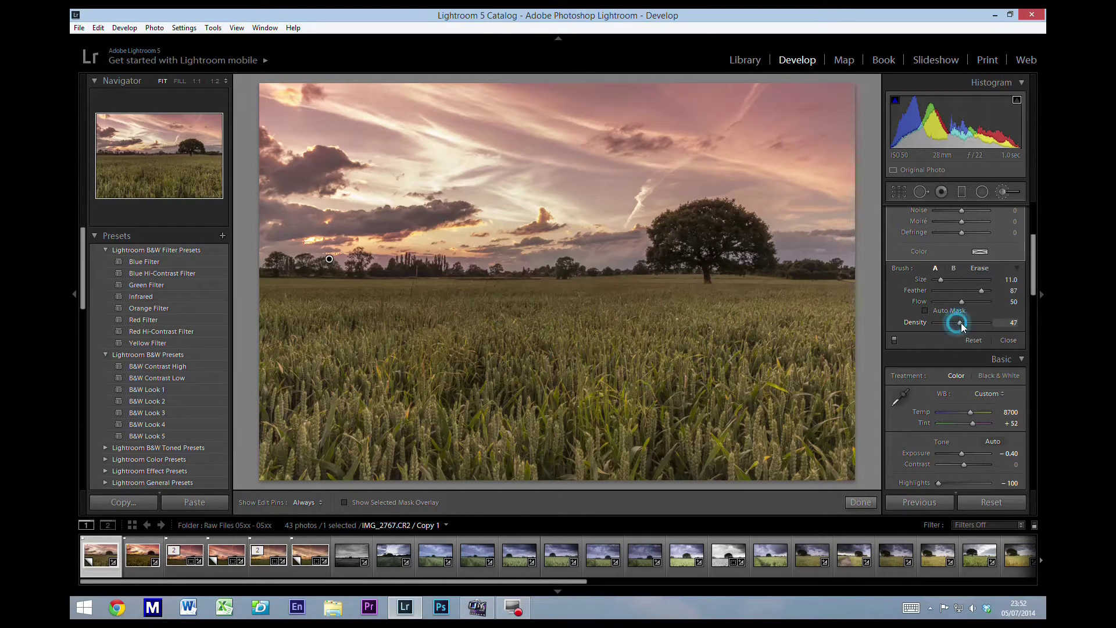
pyautogui.moveTo(958, 323); pyautogui.dragTo(968, 322)
pyautogui.press('h')
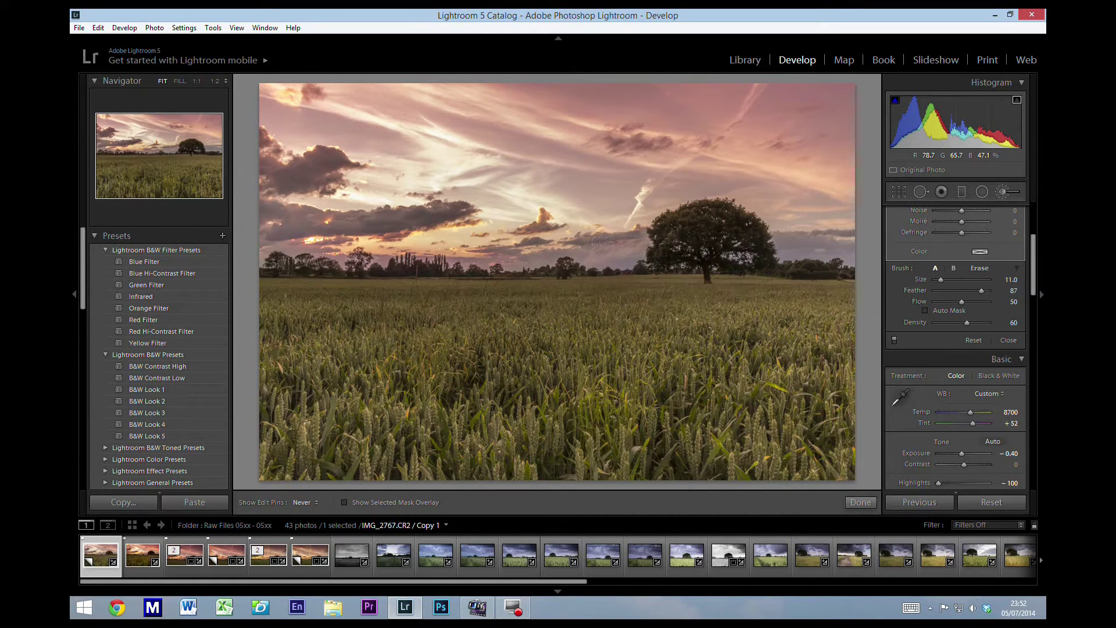
pyautogui.press('h')
pyautogui.scroll(5, 1031, 252)
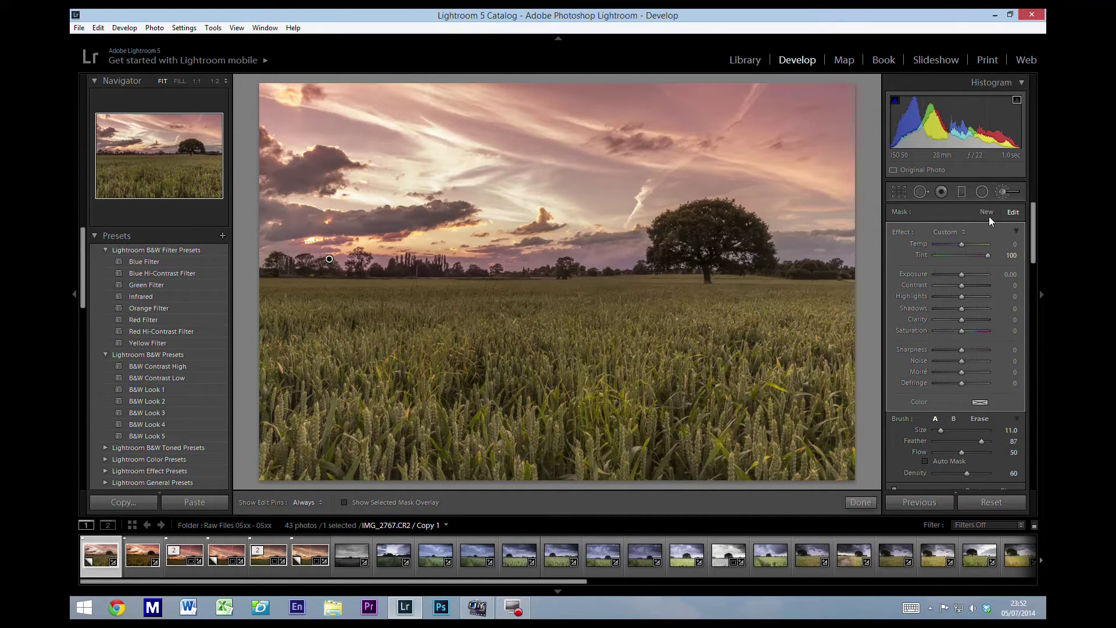
# Step: Start a second brush at Tint 67, paint the sky above the horizon, and keep edit pins always visible
pyautogui.click(988, 212)
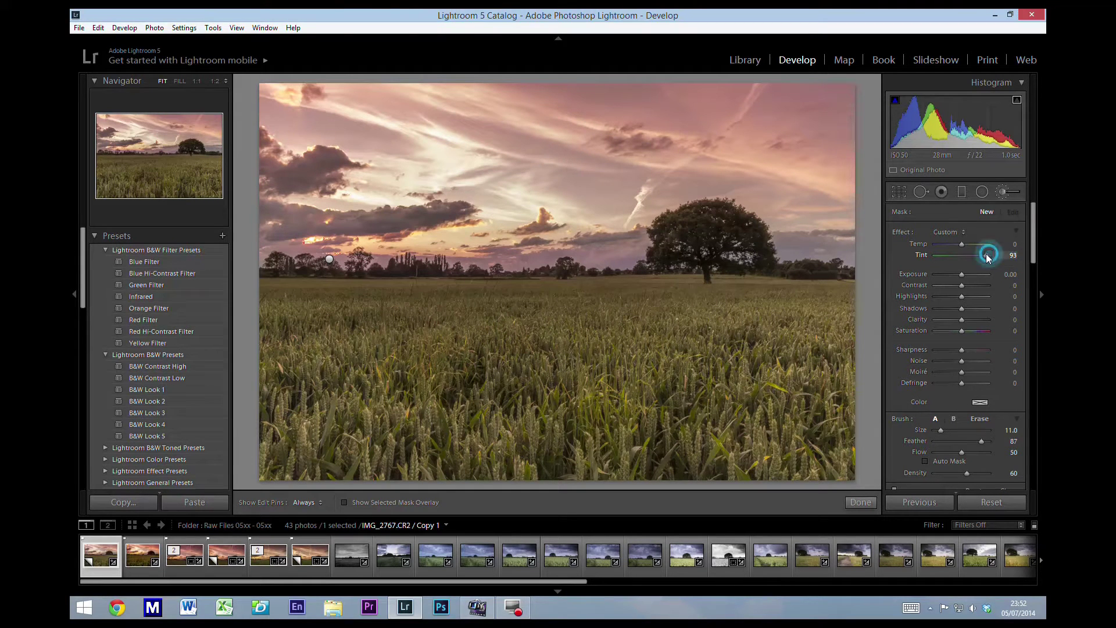
pyautogui.moveTo(988, 255); pyautogui.dragTo(980, 254)
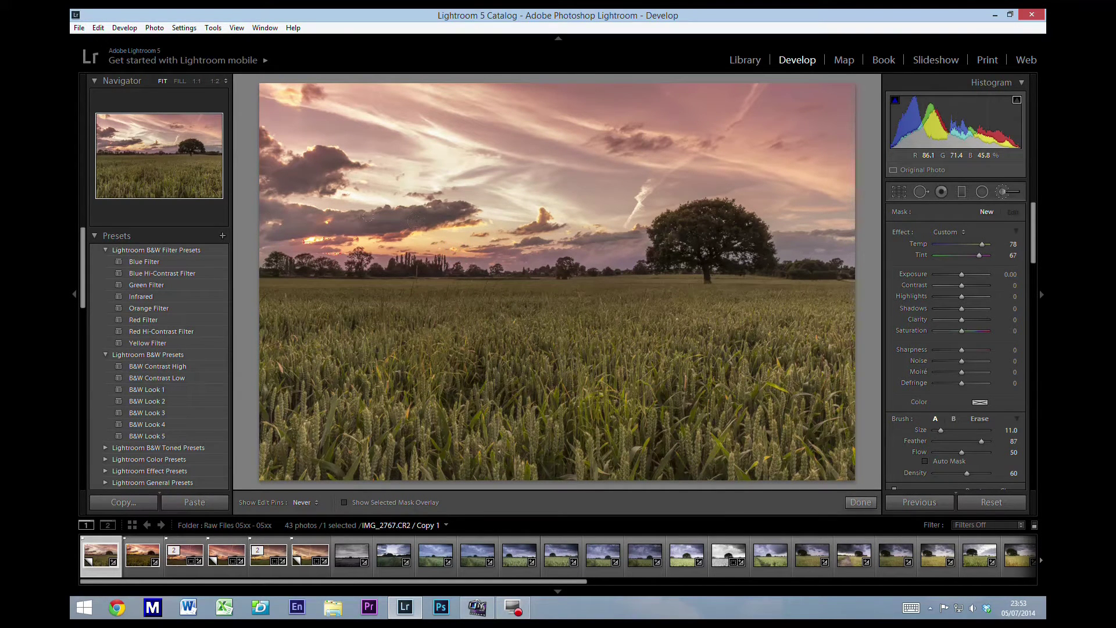
pyautogui.click(265, 201)
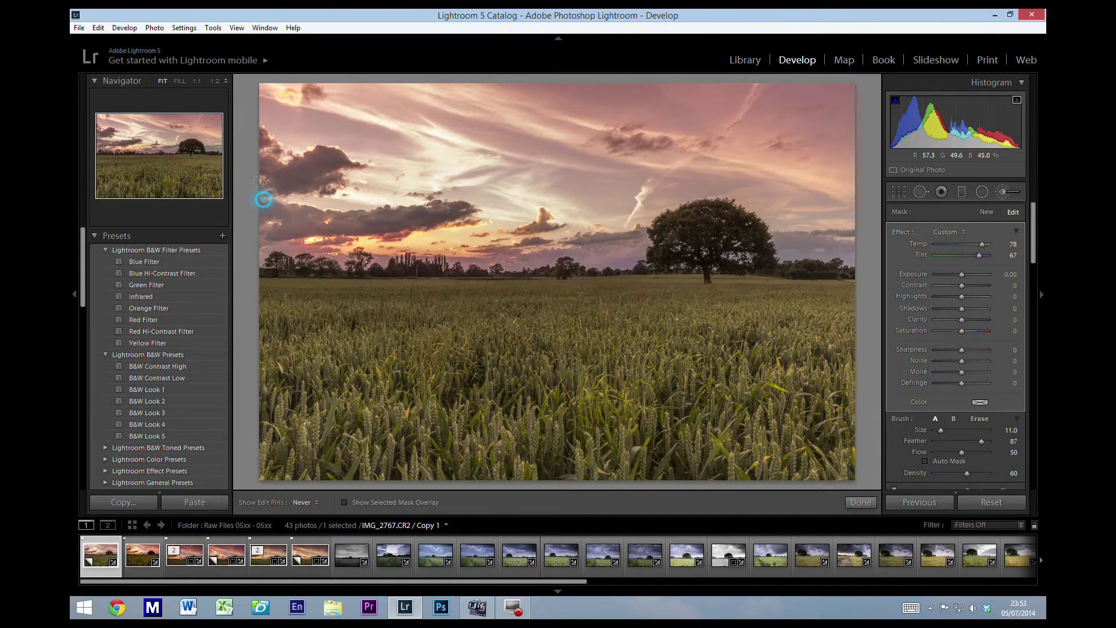
pyautogui.press('h')
pyautogui.press('h')
pyautogui.press('h')
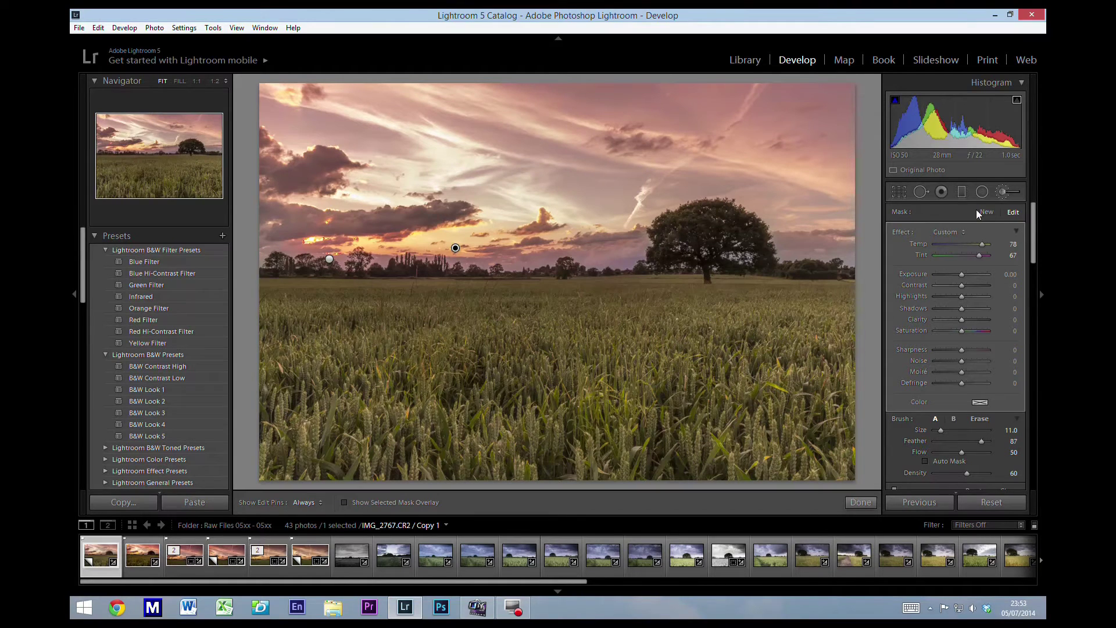
# Step: Start a third brush with Tint 100 and paint it along the horizon behind the trees
pyautogui.click(984, 212)
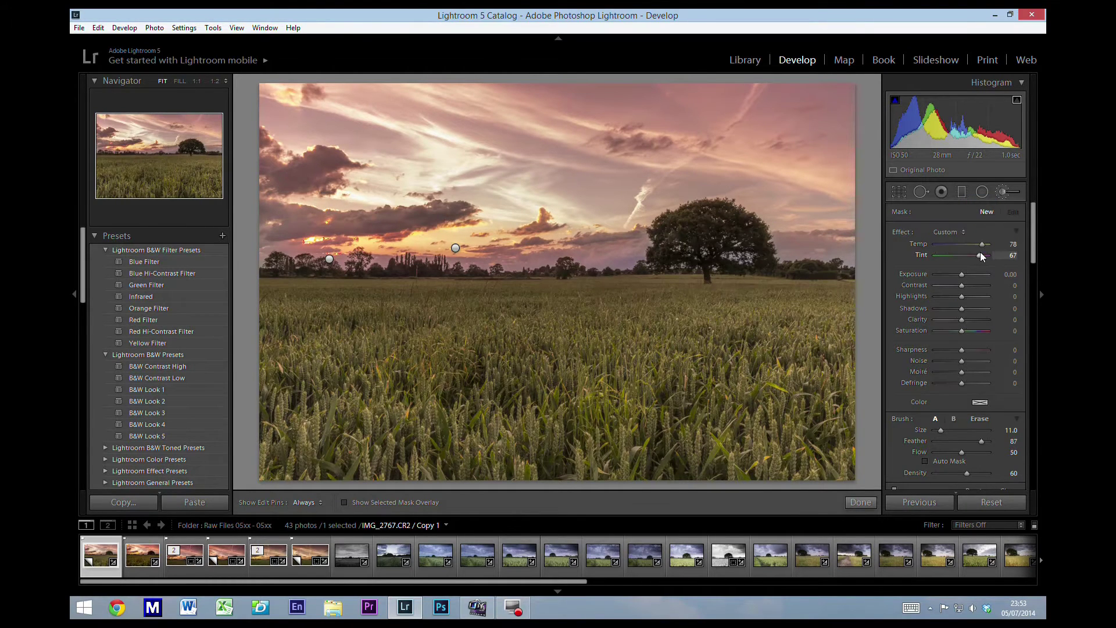
pyautogui.moveTo(979, 254); pyautogui.dragTo(1036, 282)
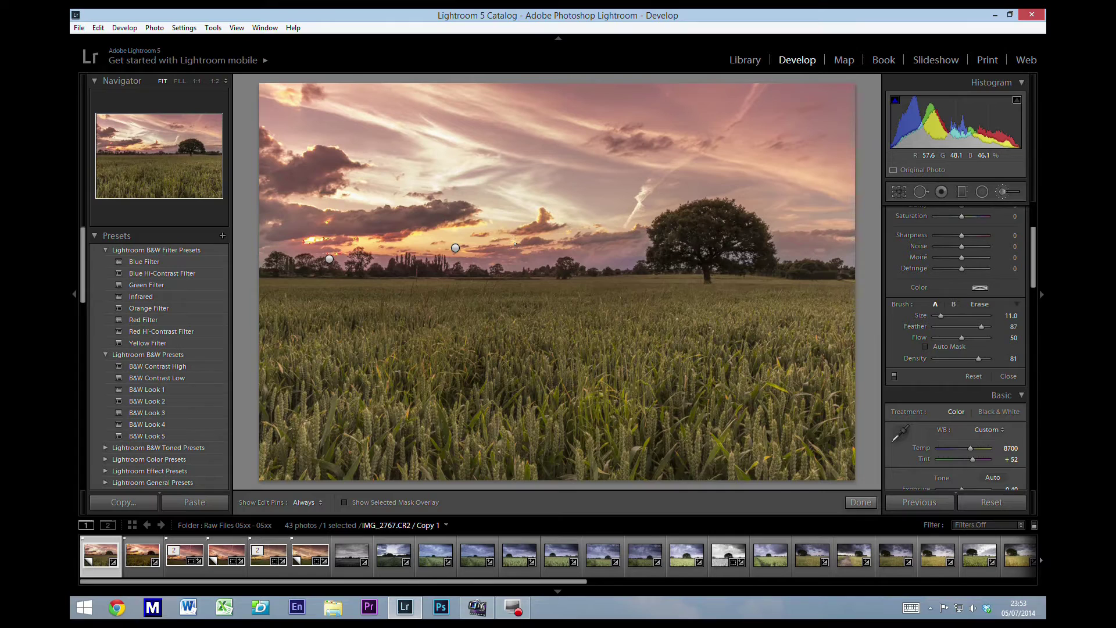
pyautogui.scroll(-5, 518, 247)
pyautogui.press('h')
pyautogui.press('h')
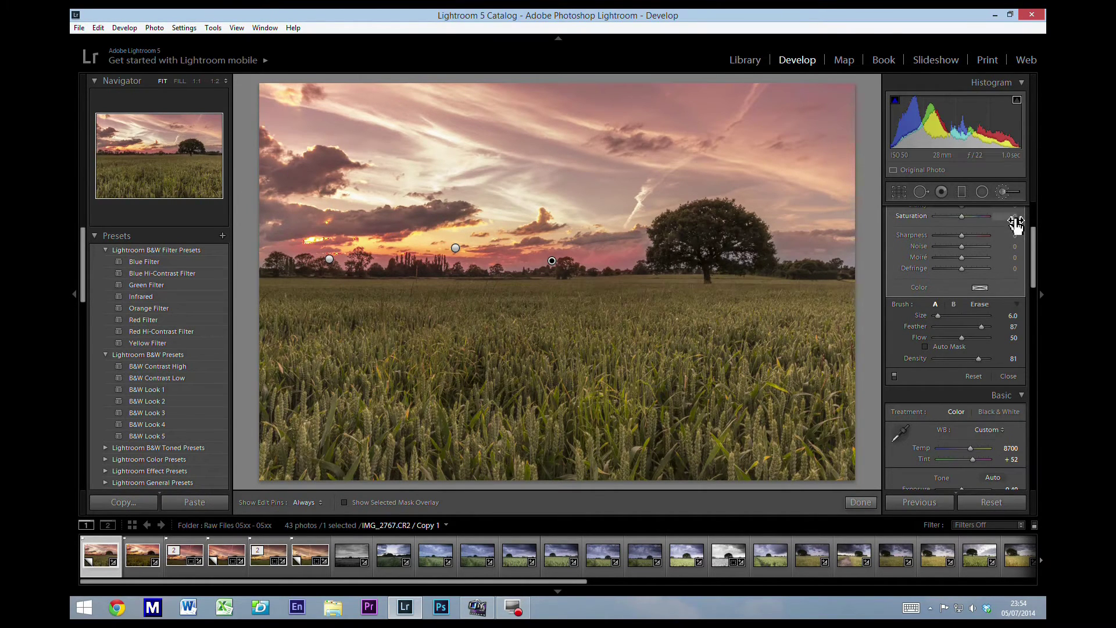
# Step: Close the Adjustment Brush and bring the Basic panel back into view
pyautogui.click(1010, 194)
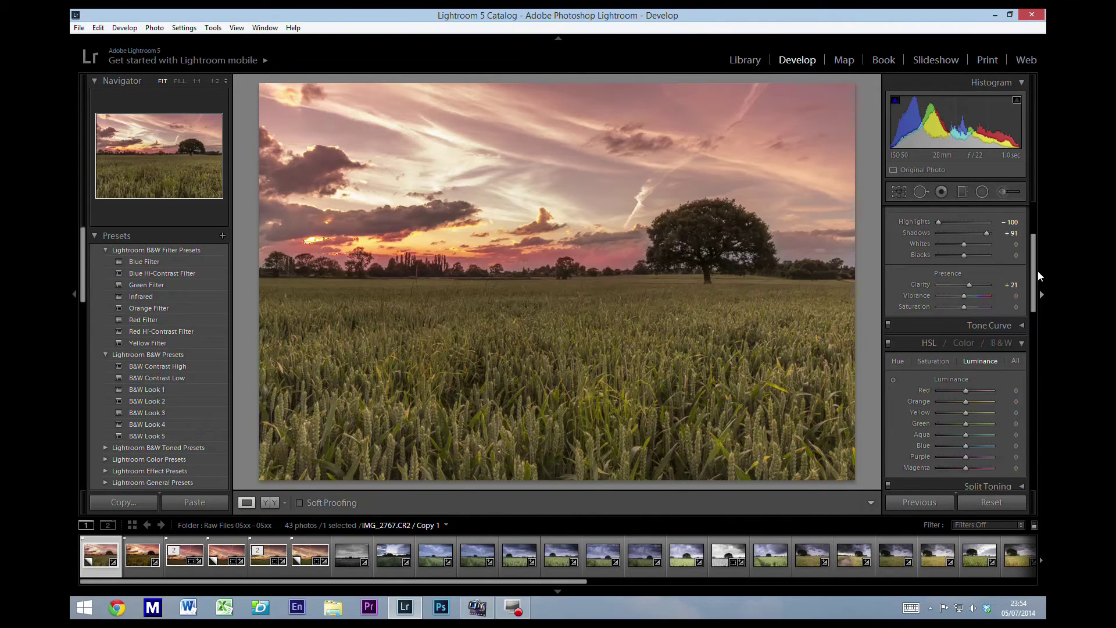
pyautogui.click(1039, 276)
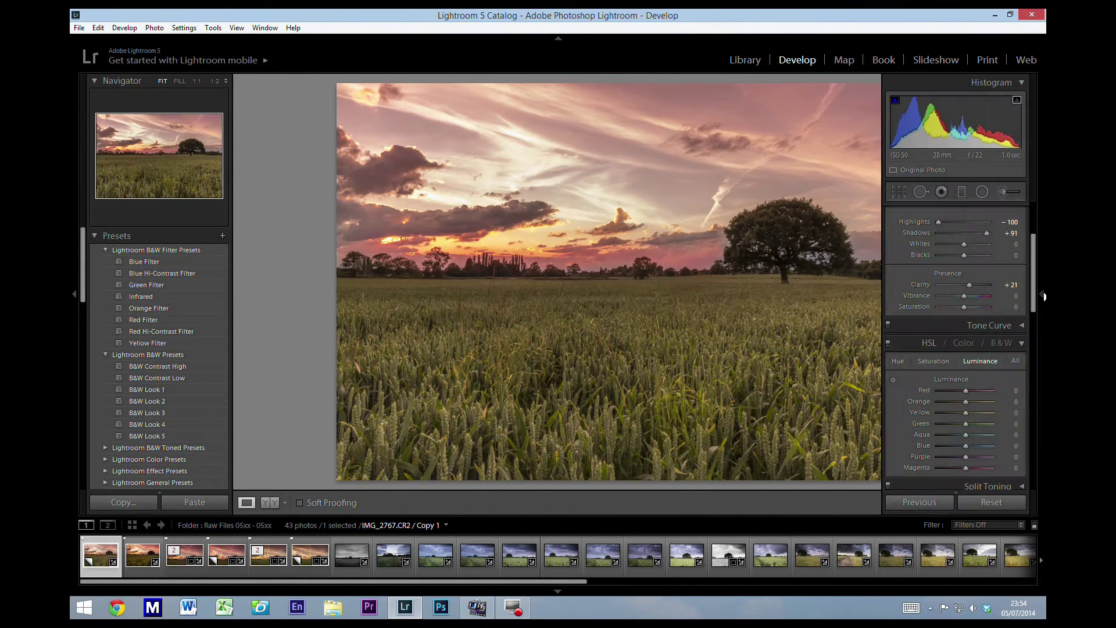
pyautogui.click(1043, 296)
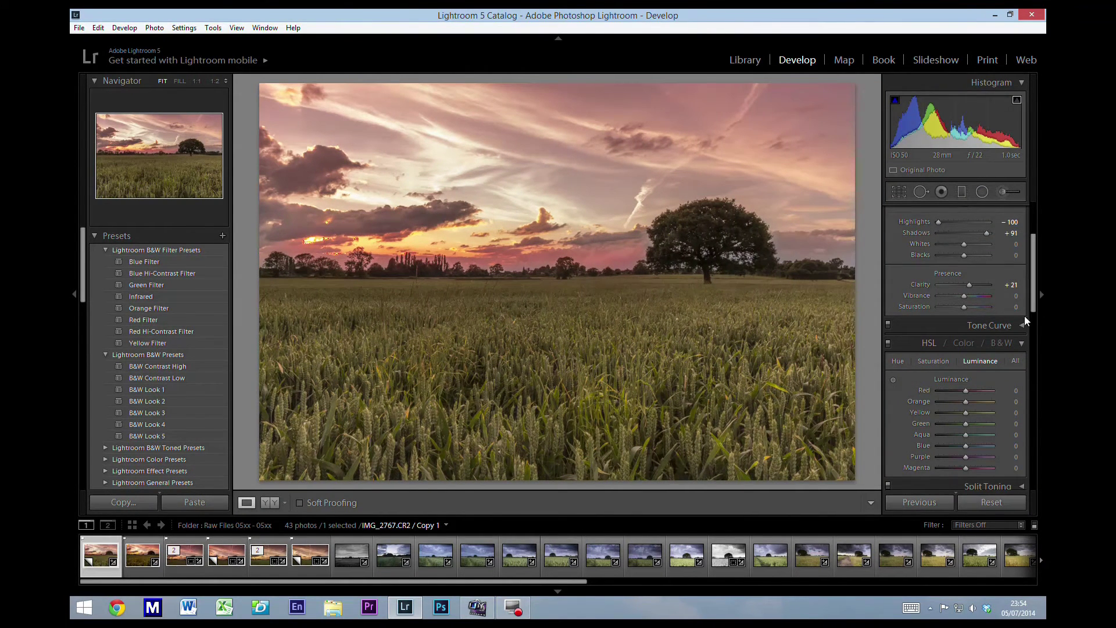
pyautogui.moveTo(1031, 288); pyautogui.dragTo(1031, 246)
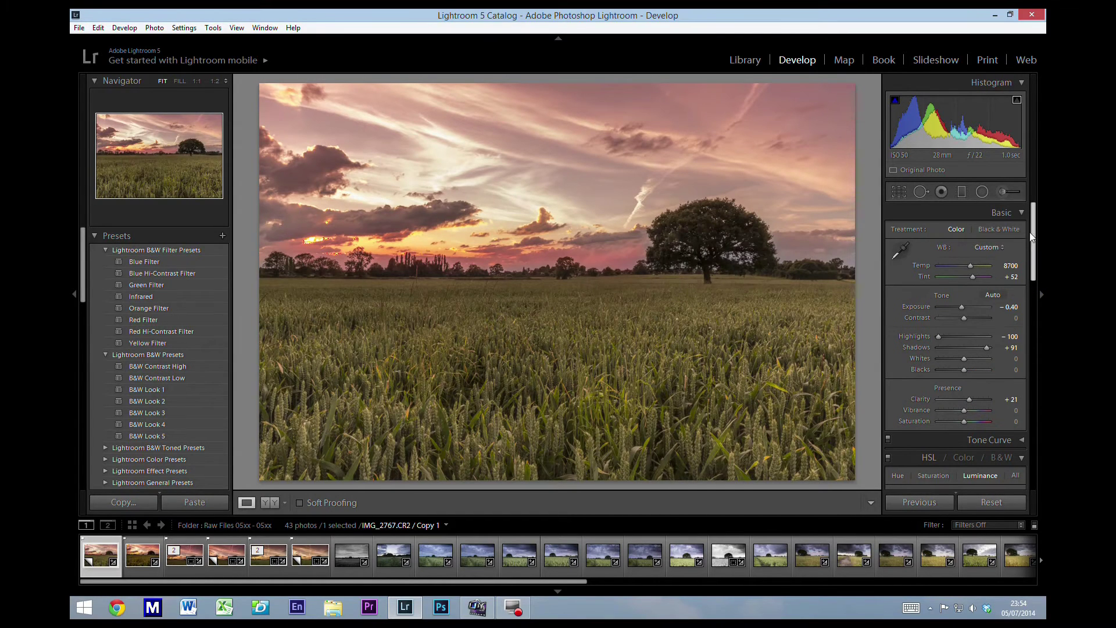
# Step: Lower Exposure to -0.80 and Shadows to +80 in the Basic panel
pyautogui.click(1013, 308)
pyautogui.write('-0.8')
pyautogui.press('Return')
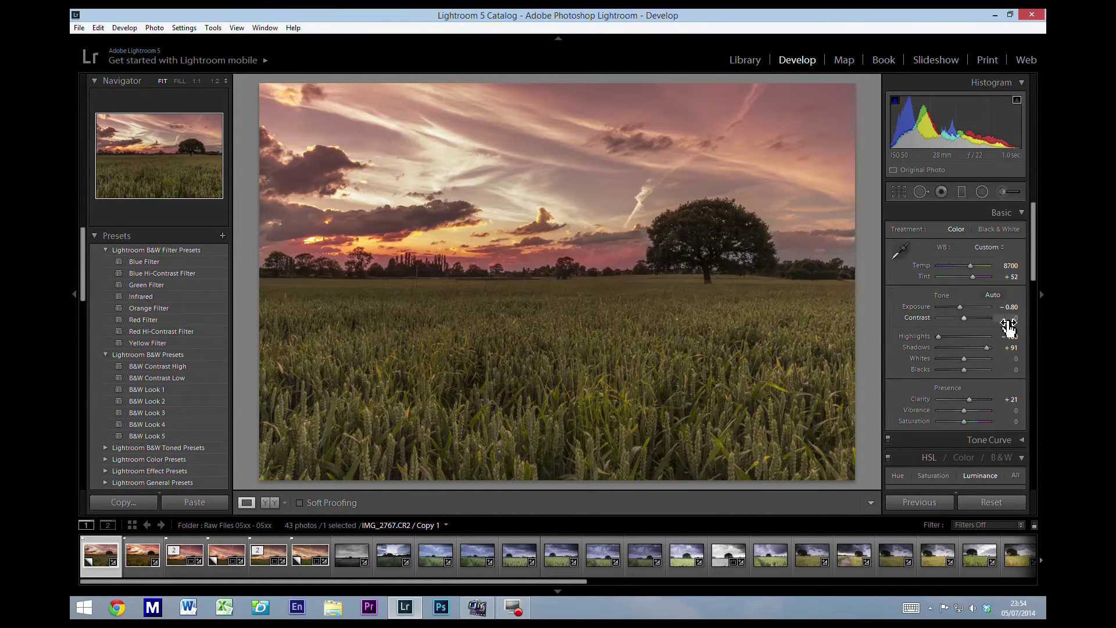
pyautogui.click(1012, 347)
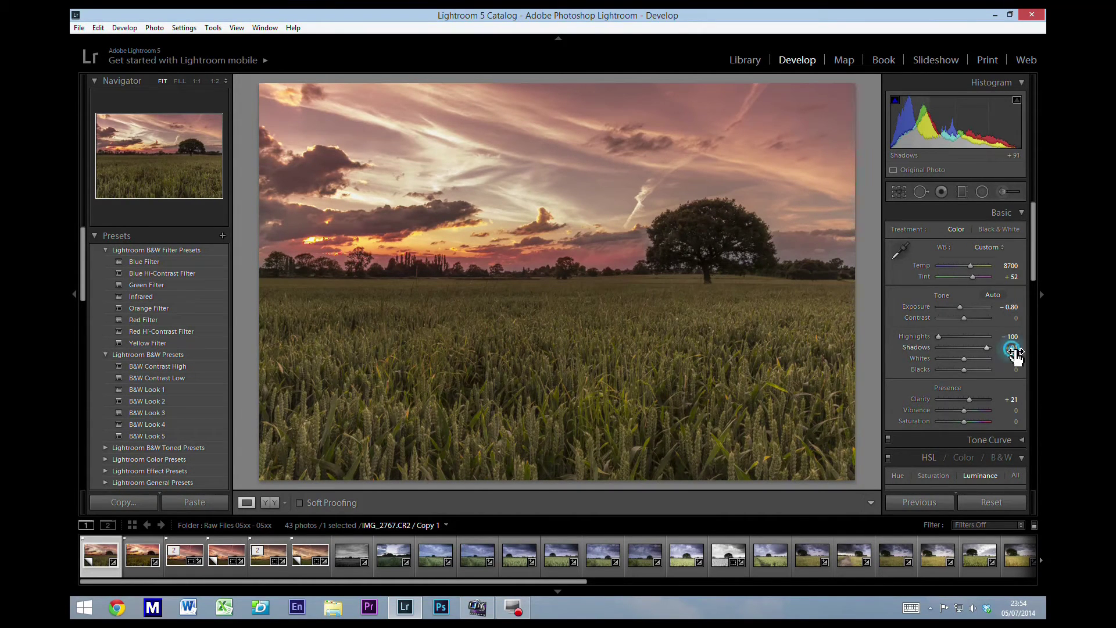
pyautogui.write('82')
pyautogui.press('Return')
pyautogui.press('Down')
pyautogui.press('Down')
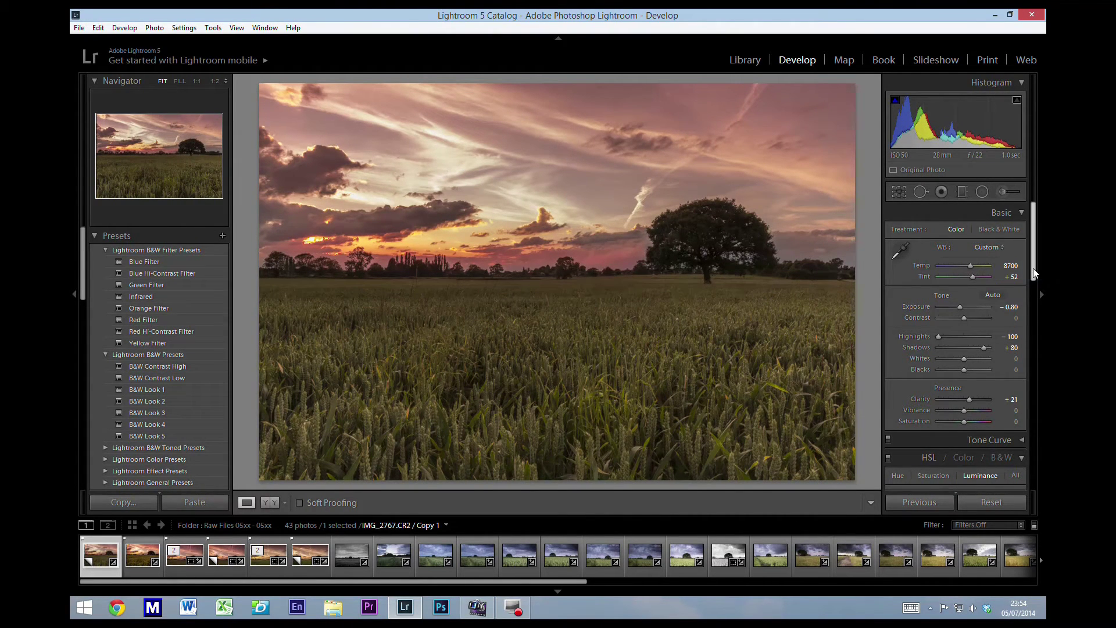
pyautogui.moveTo(1034, 273); pyautogui.dragTo(1021, 475)
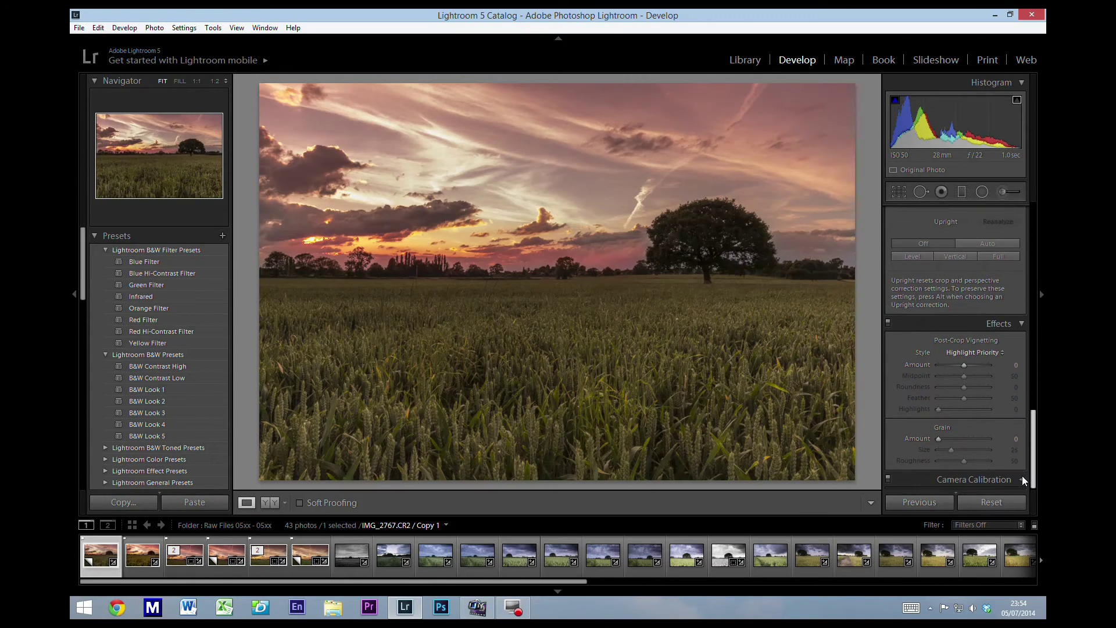
# Step: Give the post-crop vignette an Amount of -18 and return to the Basic panel
pyautogui.click(1014, 365)
pyautogui.write('-16')
pyautogui.press('Return')
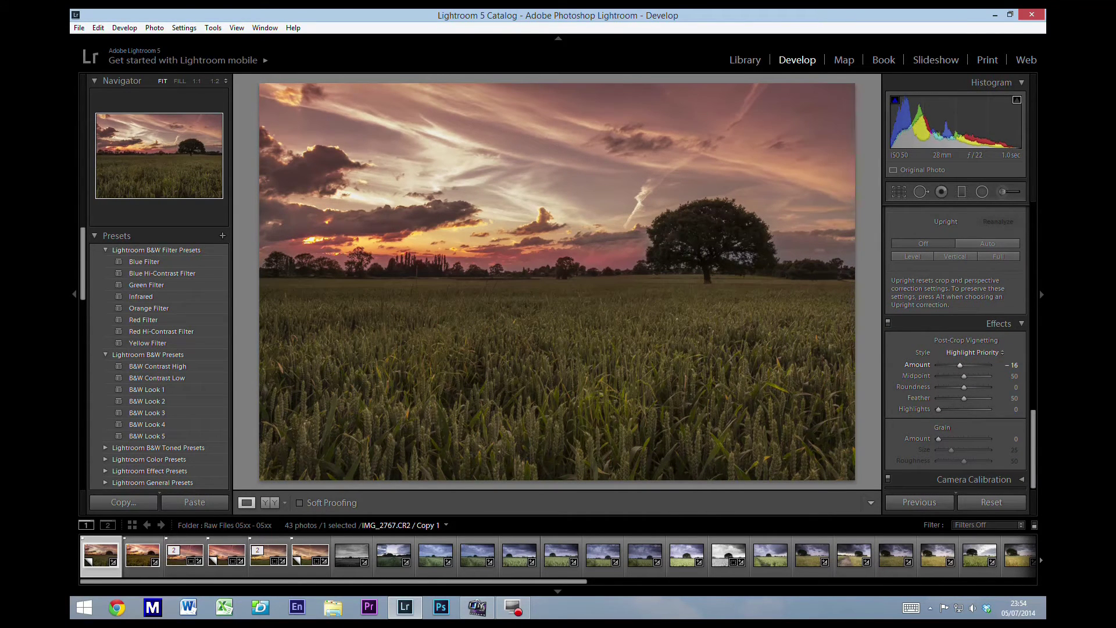
pyautogui.press('Down')
pyautogui.press('Down')
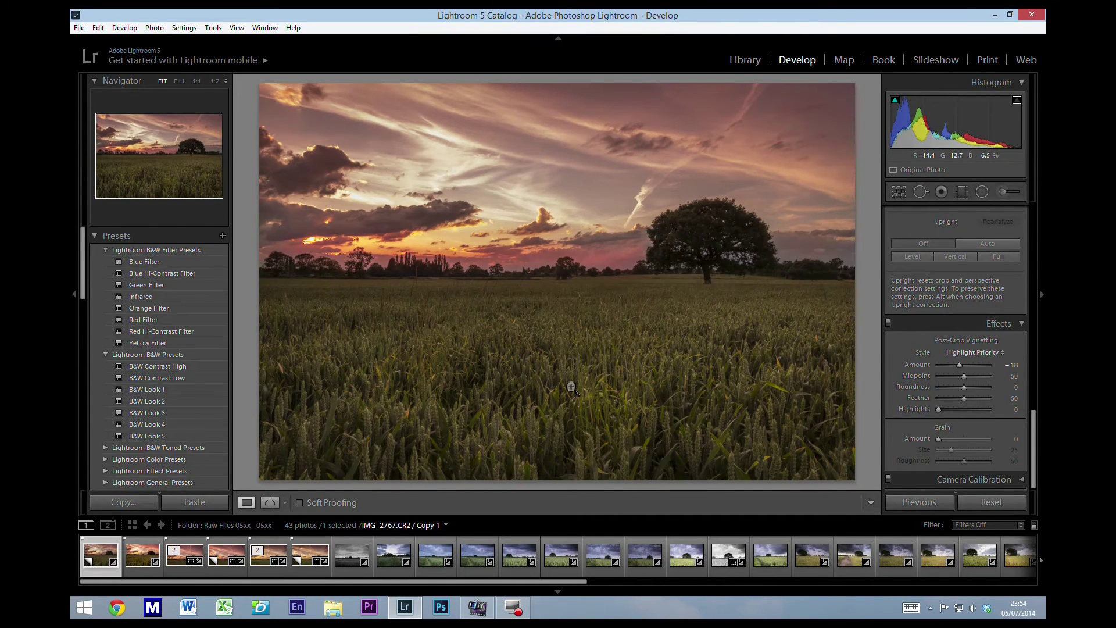
pyautogui.hotkey('ctrl', '1')
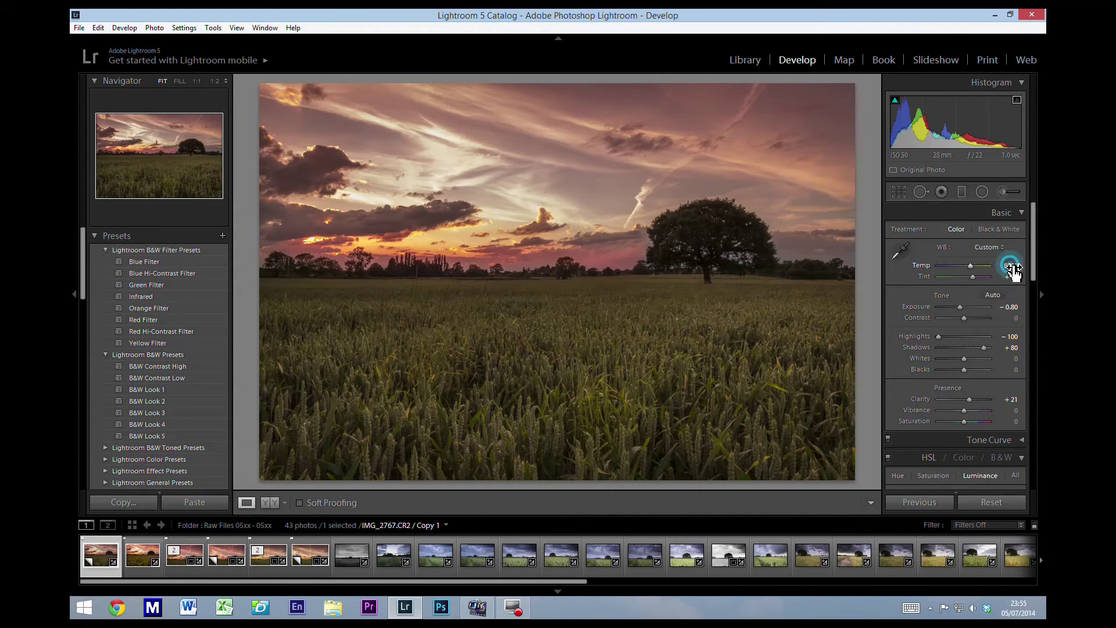
# Step: Raise Temp to 9950 and Tint to +77, and lift Shadows to +91
pyautogui.moveTo(1010, 266)
pyautogui.mouseDown()
pyautogui.moveTo(1035, 265)
pyautogui.moveTo(1014, 265)
pyautogui.moveTo(1018, 278)
pyautogui.mouseUp()
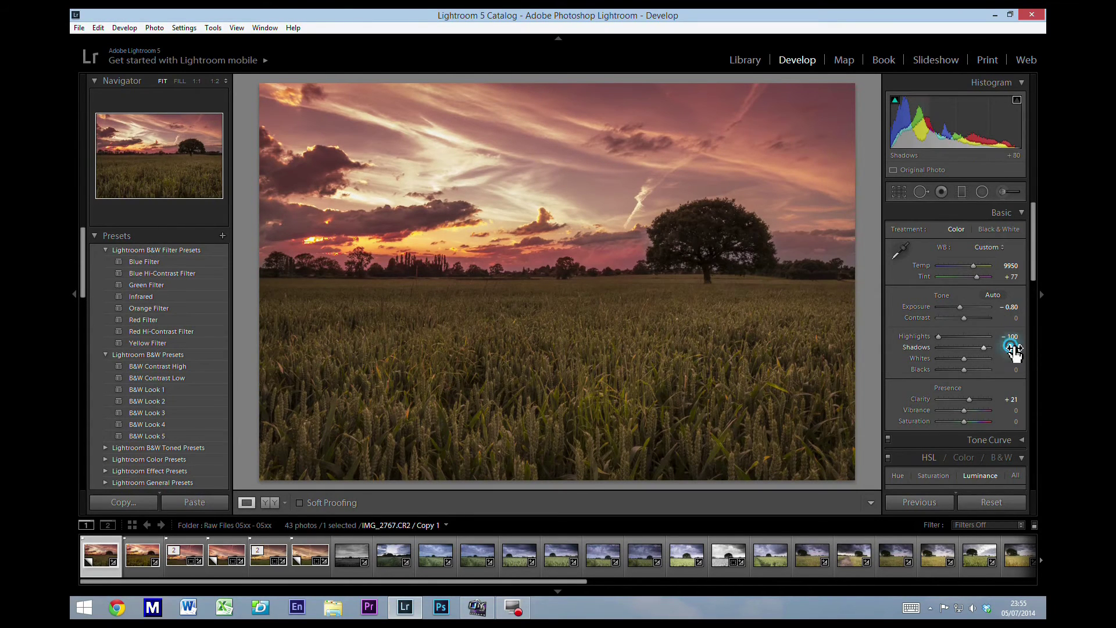
pyautogui.moveTo(1012, 347); pyautogui.dragTo(1019, 348)
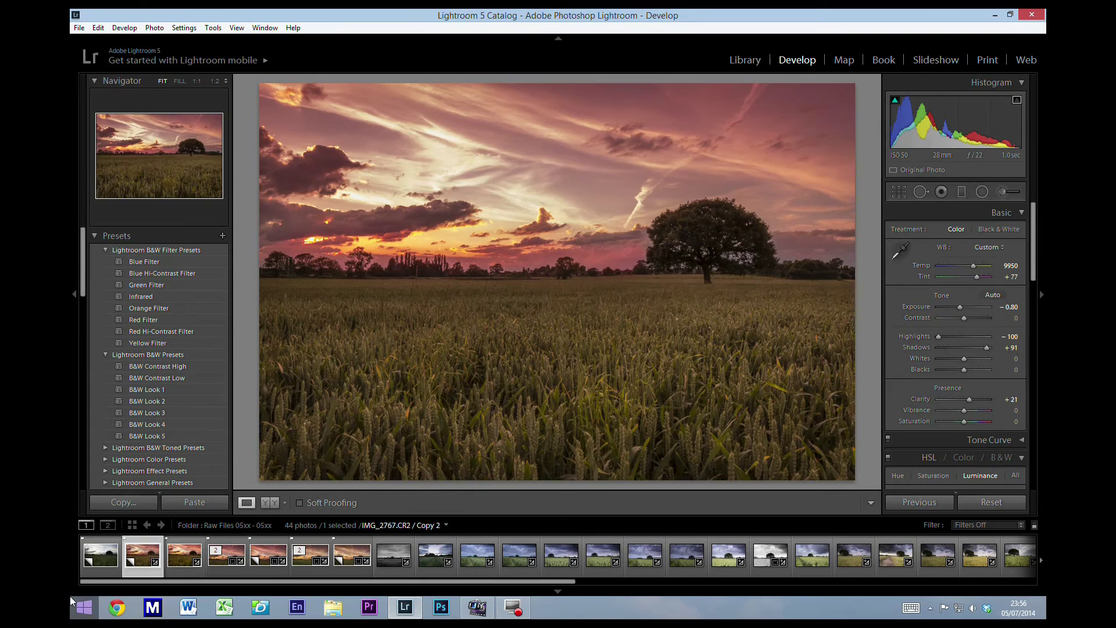
pyautogui.click(106, 561)
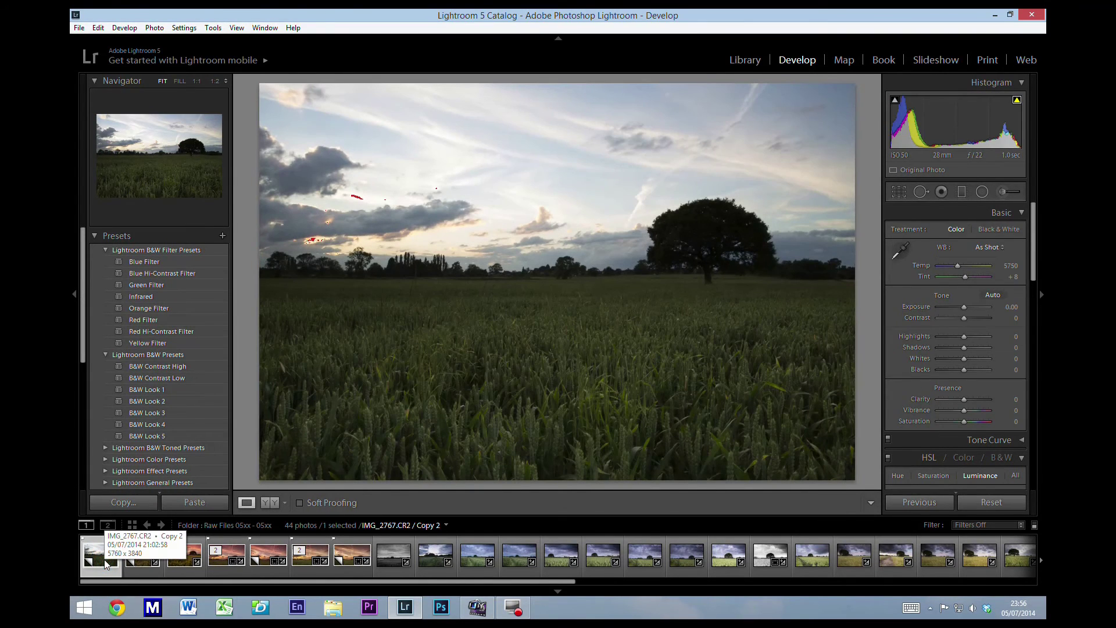
pyautogui.click(146, 557)
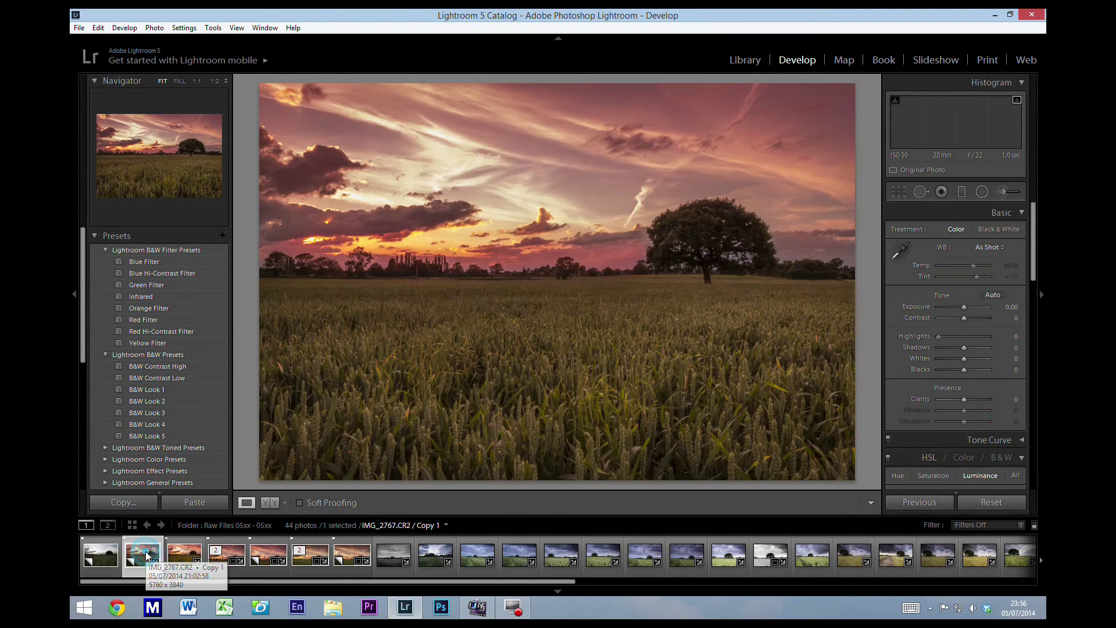
pyautogui.click(87, 552)
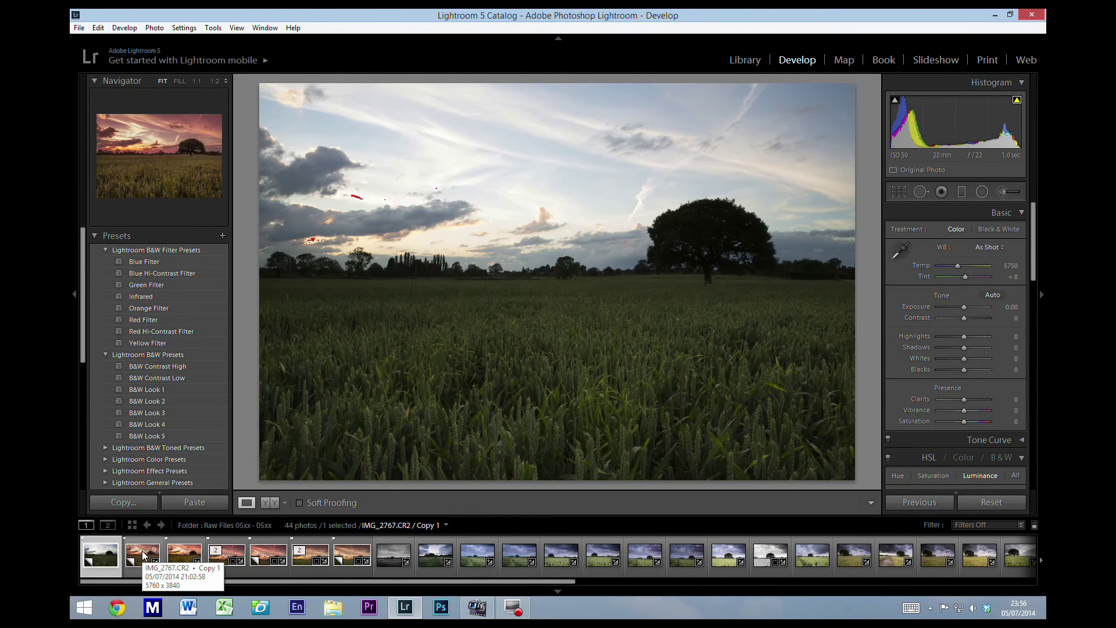
pyautogui.click(144, 555)
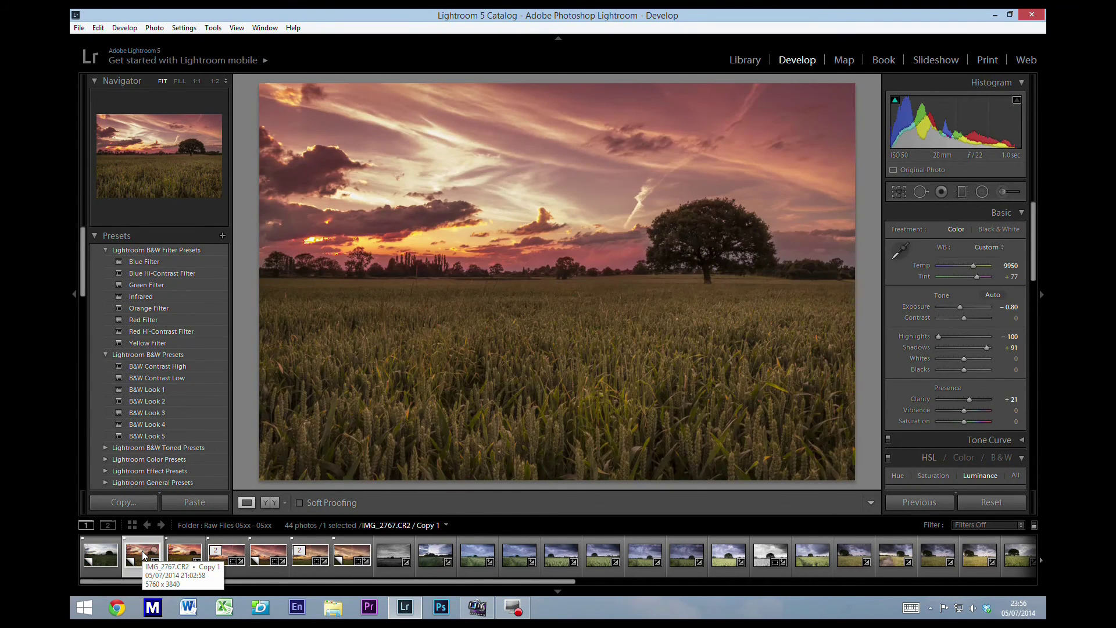